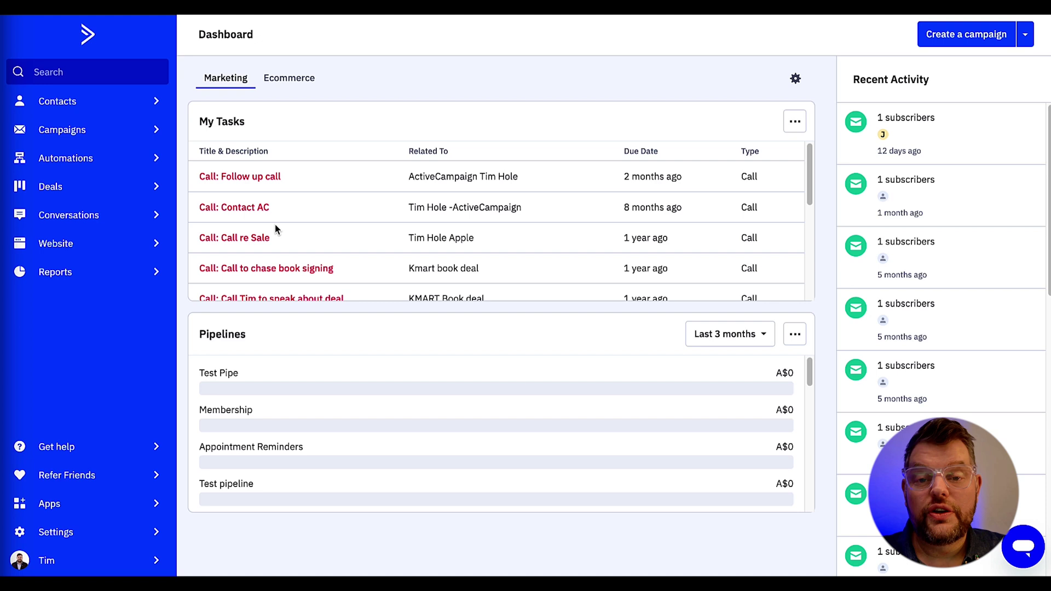
Create a new tag named 'Contact skip' on the Contacts Tags page
{"action": "left_click", "coordinate": [67, 103]}
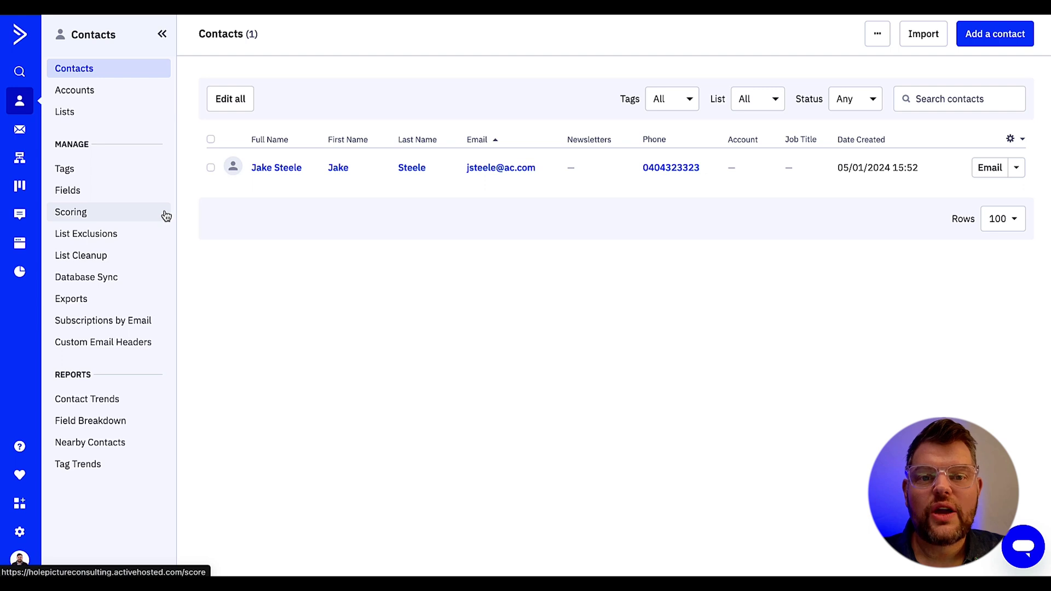
{"action": "left_click", "coordinate": [84, 173]}
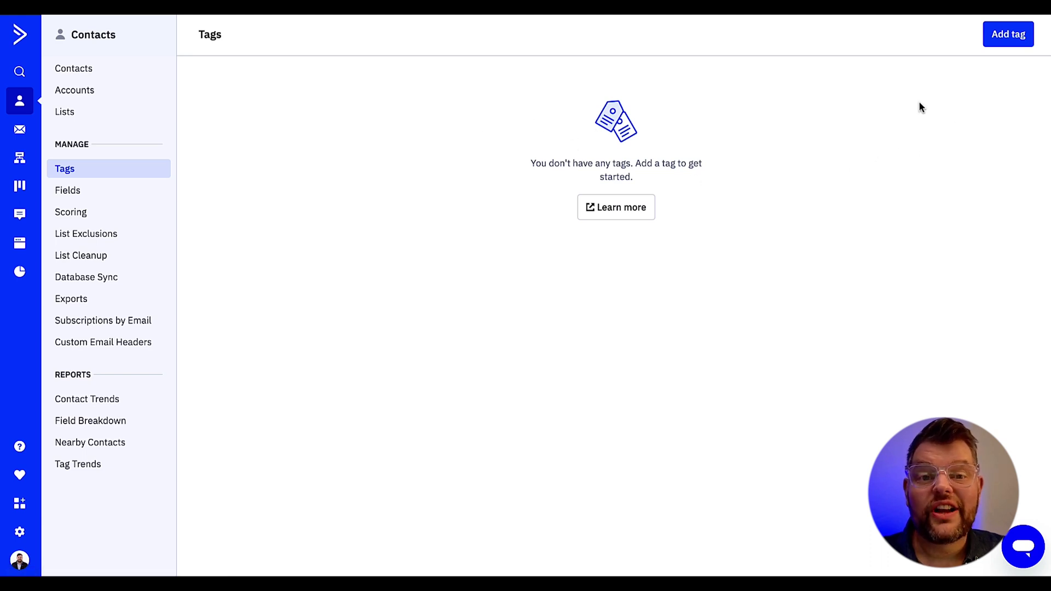
{"action": "left_click", "coordinate": [1003, 44]}
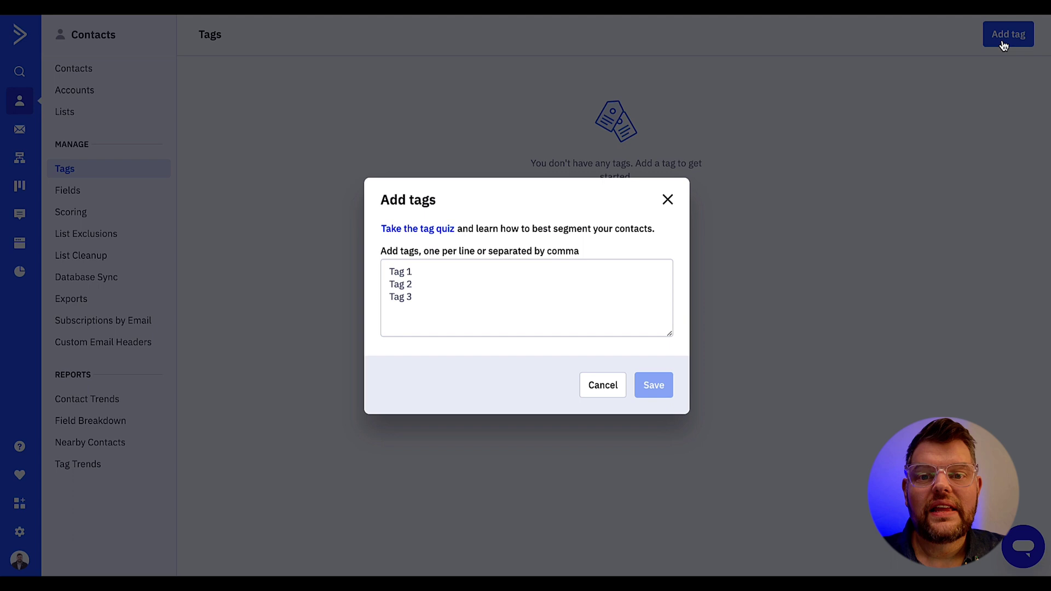
{"action": "left_click", "coordinate": [401, 272]}
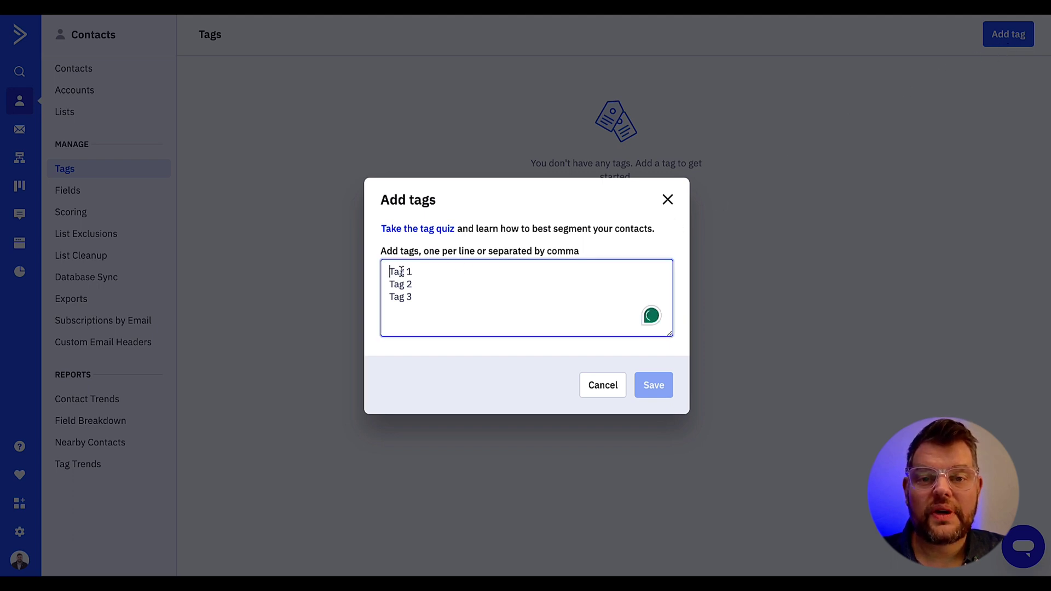
{"action": "type", "text": "Contact "}
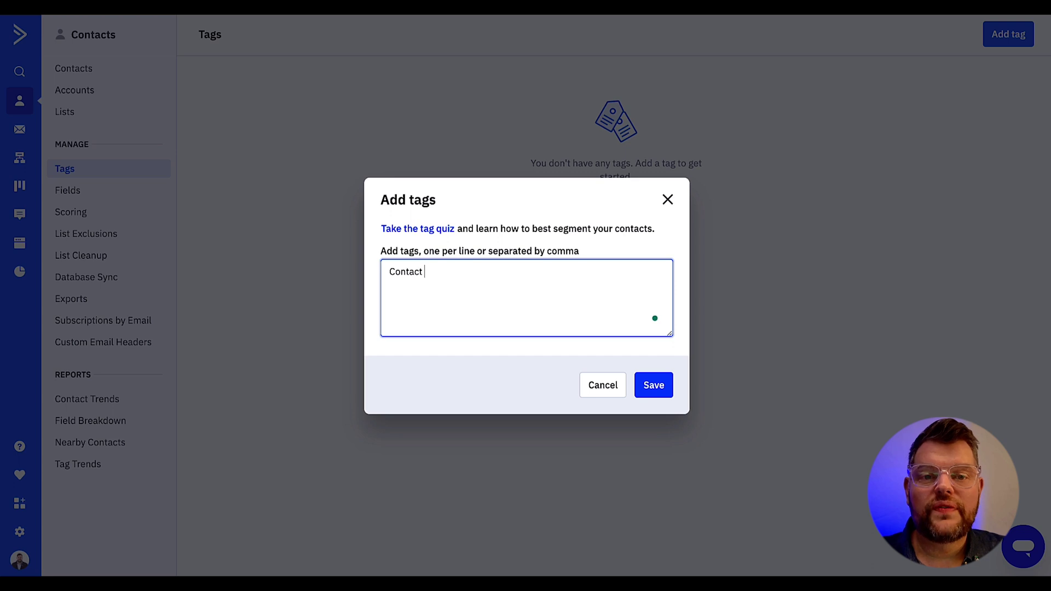
{"action": "type", "text": "skip"}
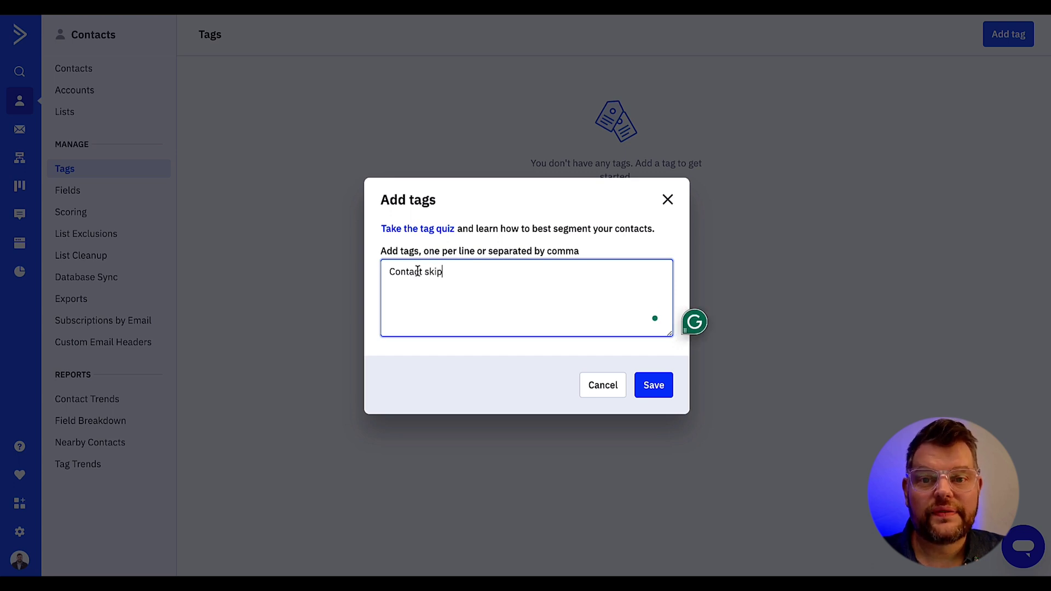
{"action": "left_click", "coordinate": [651, 386]}
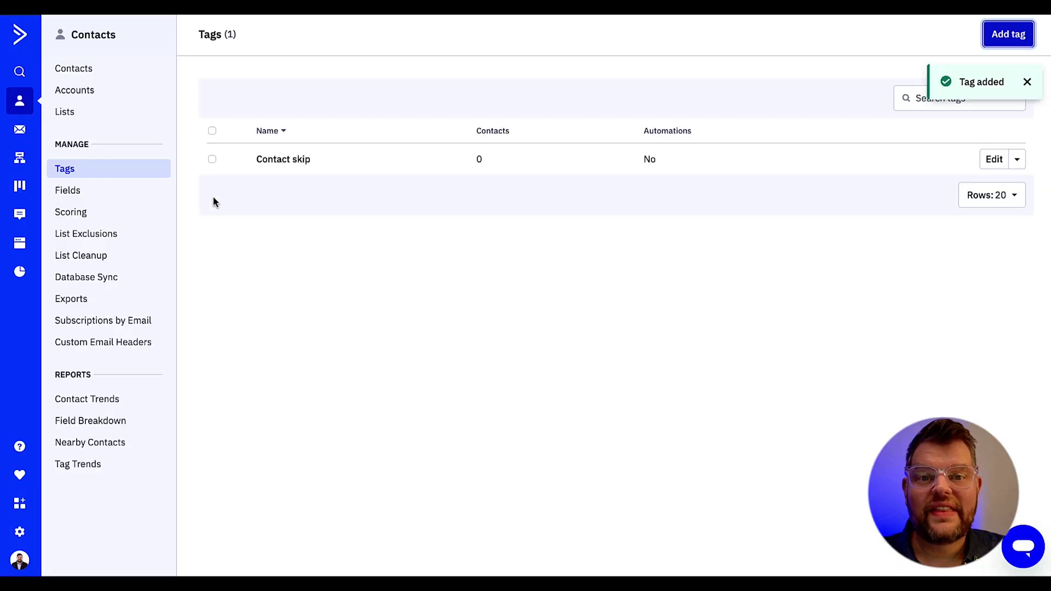
In the Welcome Sequence, insert a Goal step after the first 'Wait for 1 day'
{"action": "left_click", "coordinate": [20, 161]}
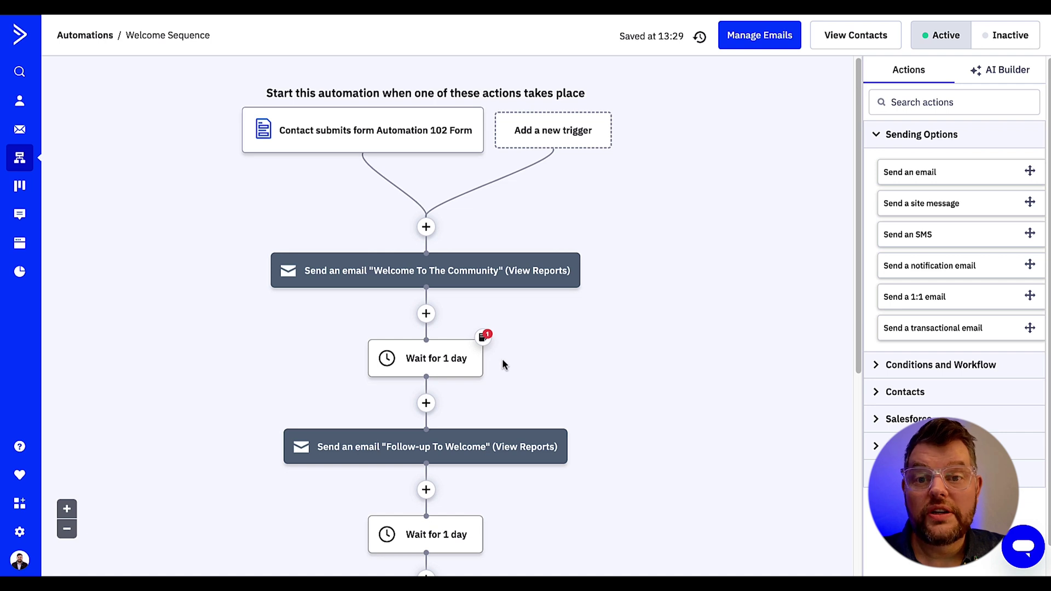
{"action": "scroll", "coordinate": [504, 365], "scroll_direction": "down", "scroll_amount": 1}
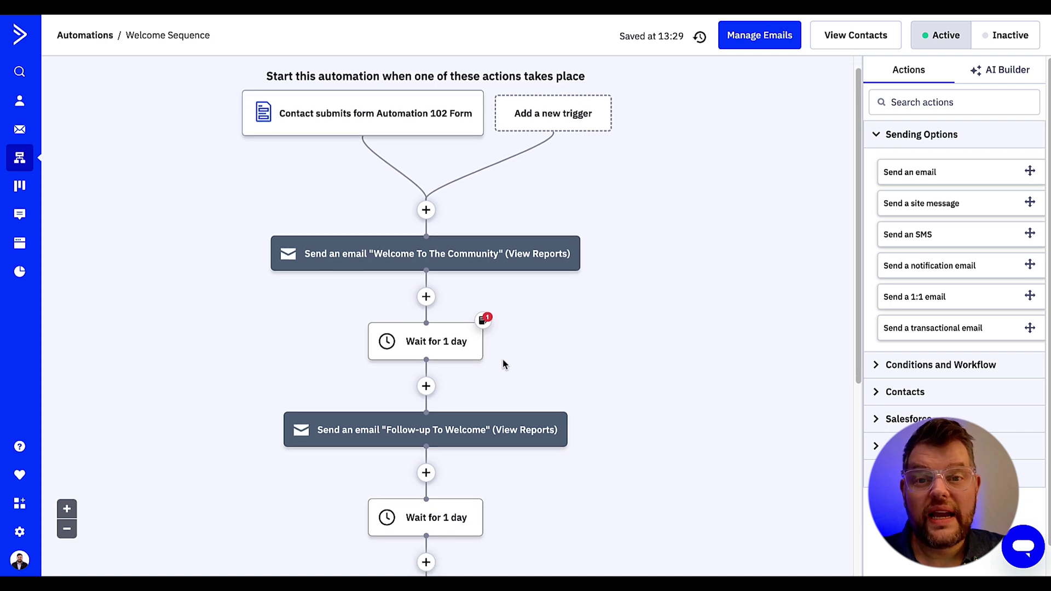
{"action": "left_click", "coordinate": [425, 387]}
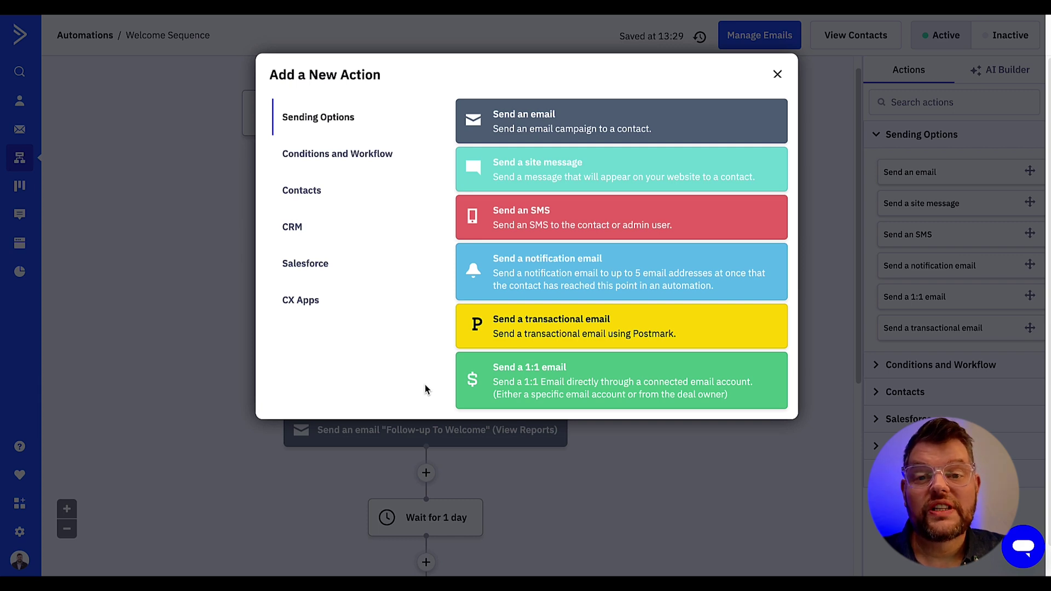
{"action": "left_click", "coordinate": [355, 160]}
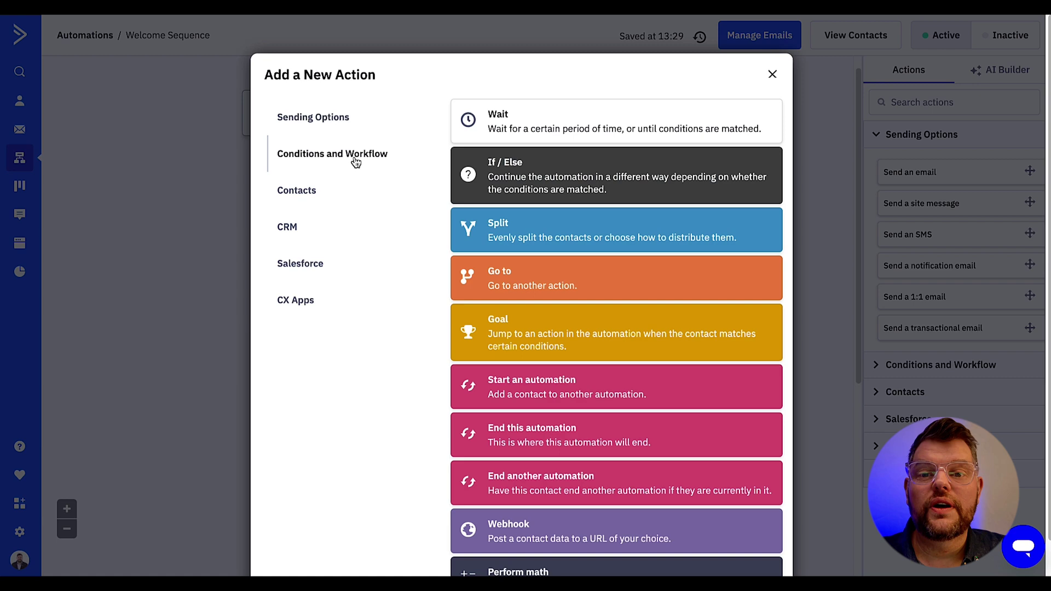
{"action": "left_click", "coordinate": [565, 335]}
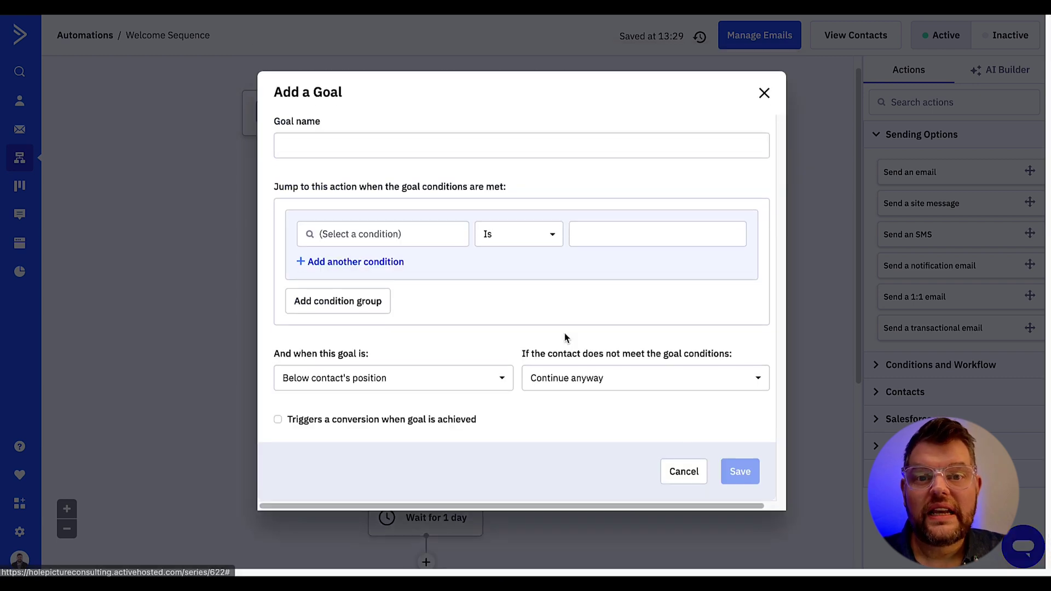
Enter 'Skip to email' in the Add a Goal dialog's Goal name field
{"action": "left_click", "coordinate": [323, 147]}
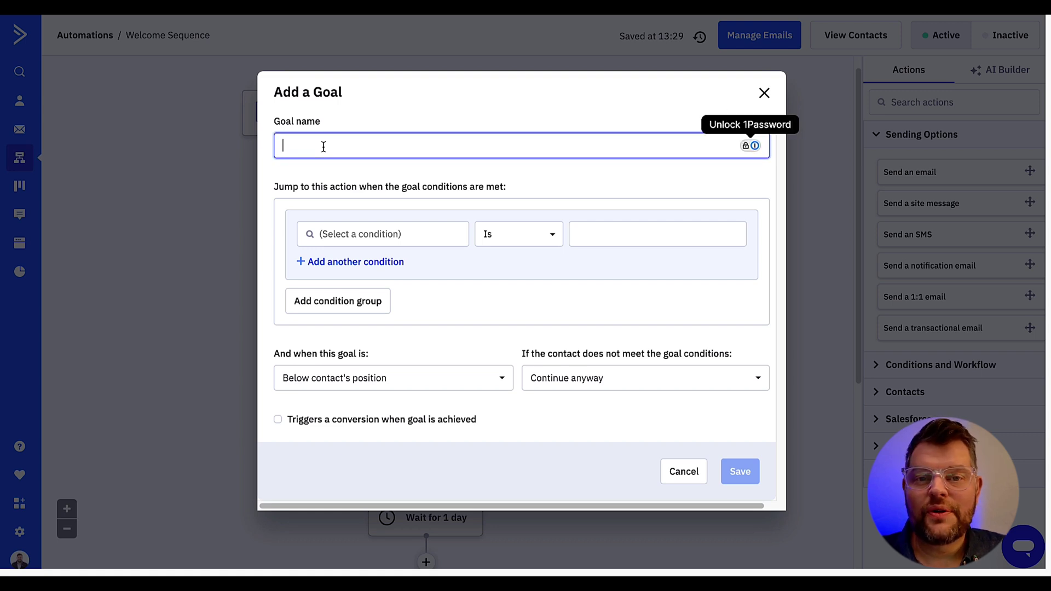
{"action": "type", "text": "S"}
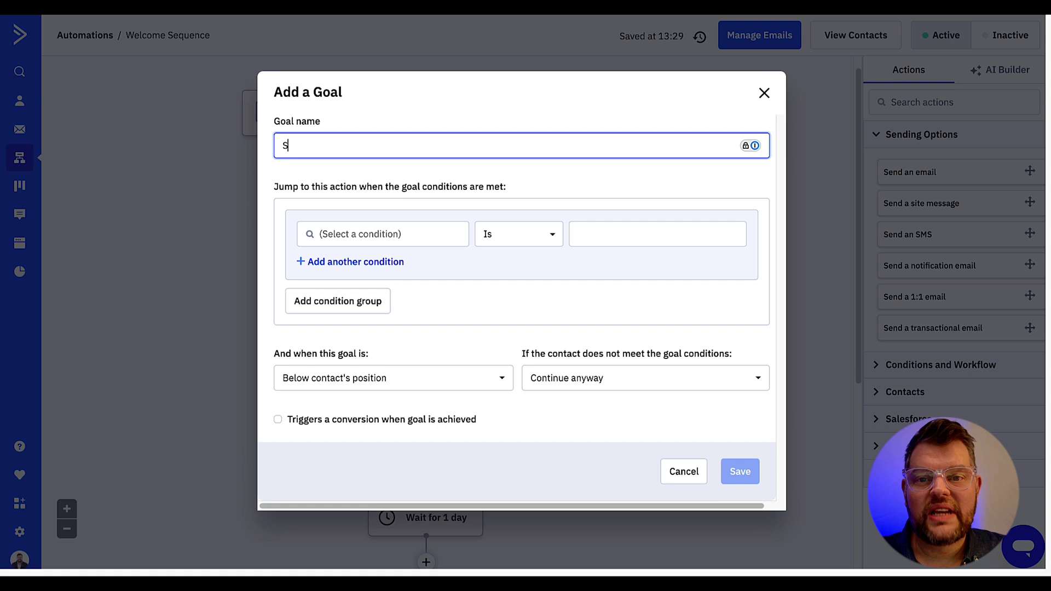
{"action": "type", "text": "kip to email"}
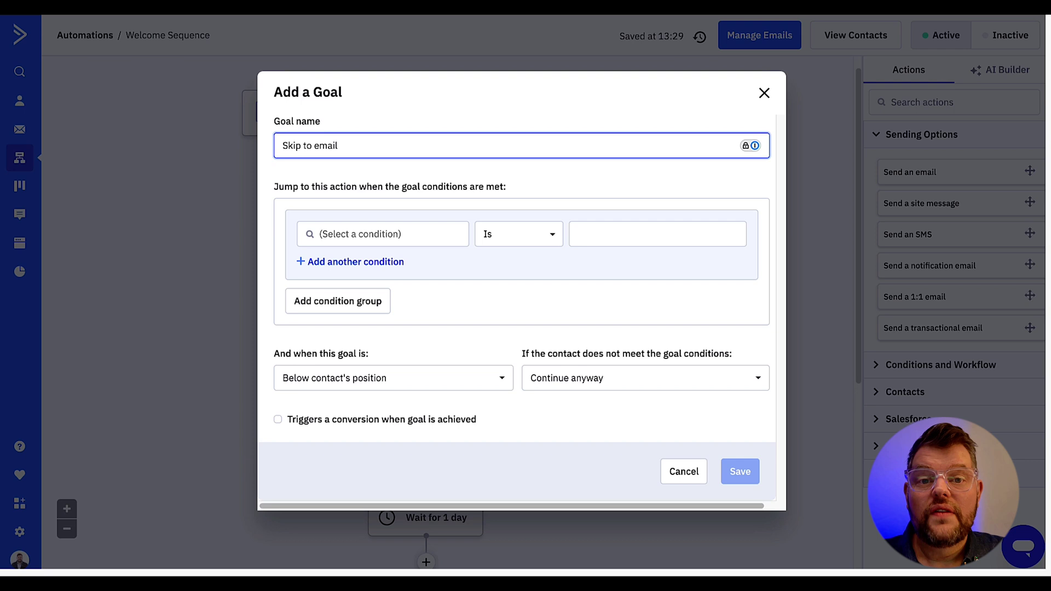
Set the goal's condition to Tag exists with the 'Contact skip' tag
{"action": "left_click", "coordinate": [358, 236]}
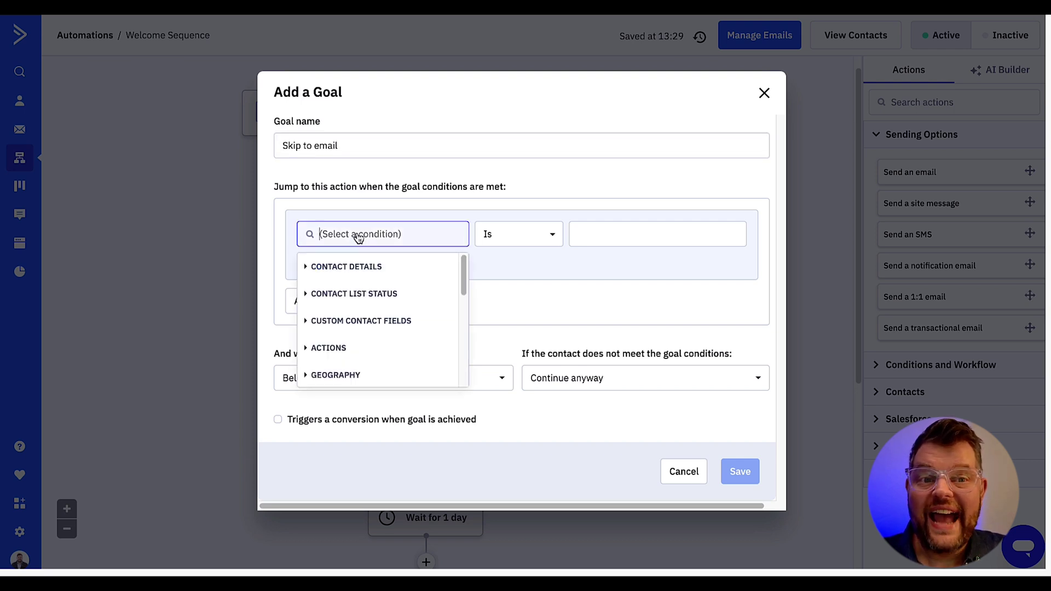
{"action": "type", "text": "tag"}
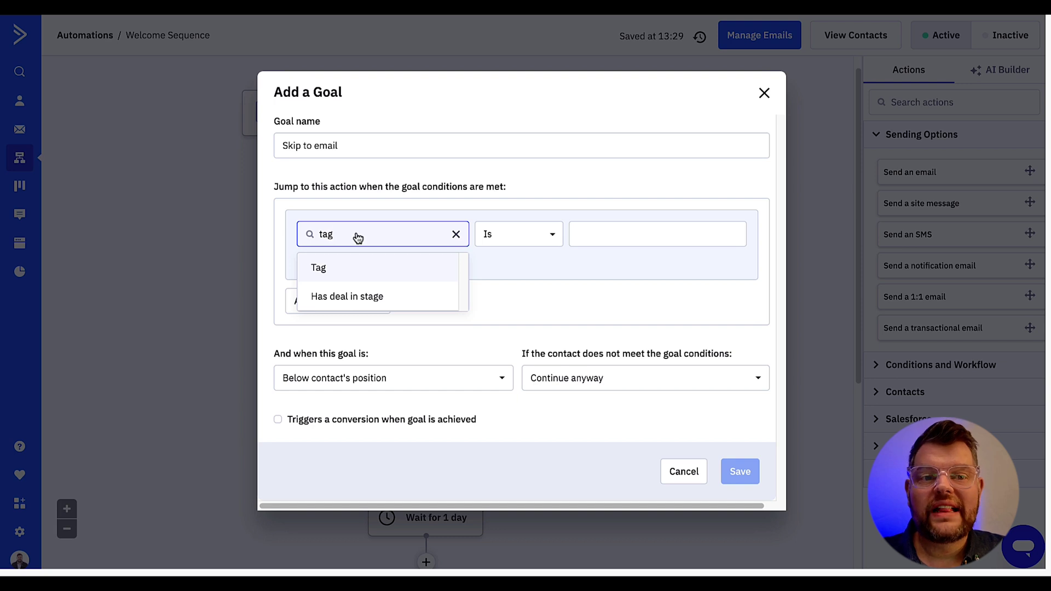
{"action": "left_click", "coordinate": [358, 266]}
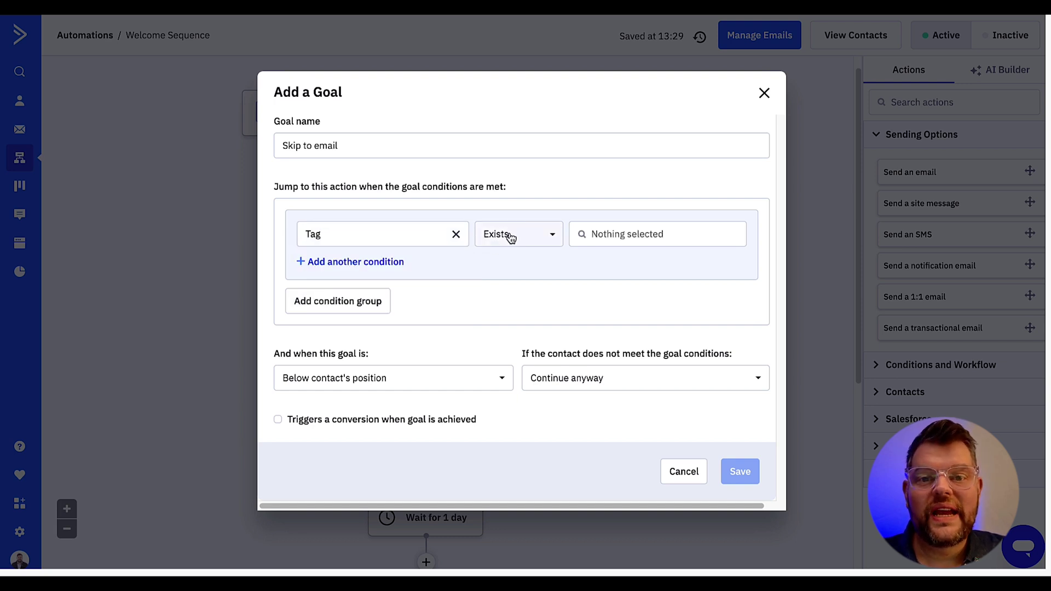
{"action": "left_click", "coordinate": [614, 234]}
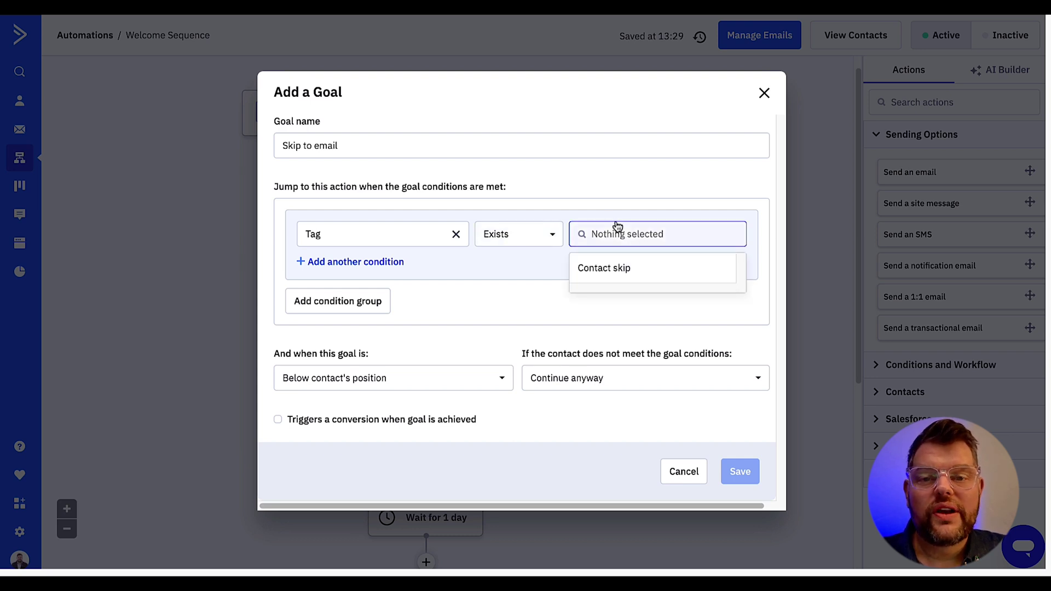
{"action": "type", "text": "Conta"}
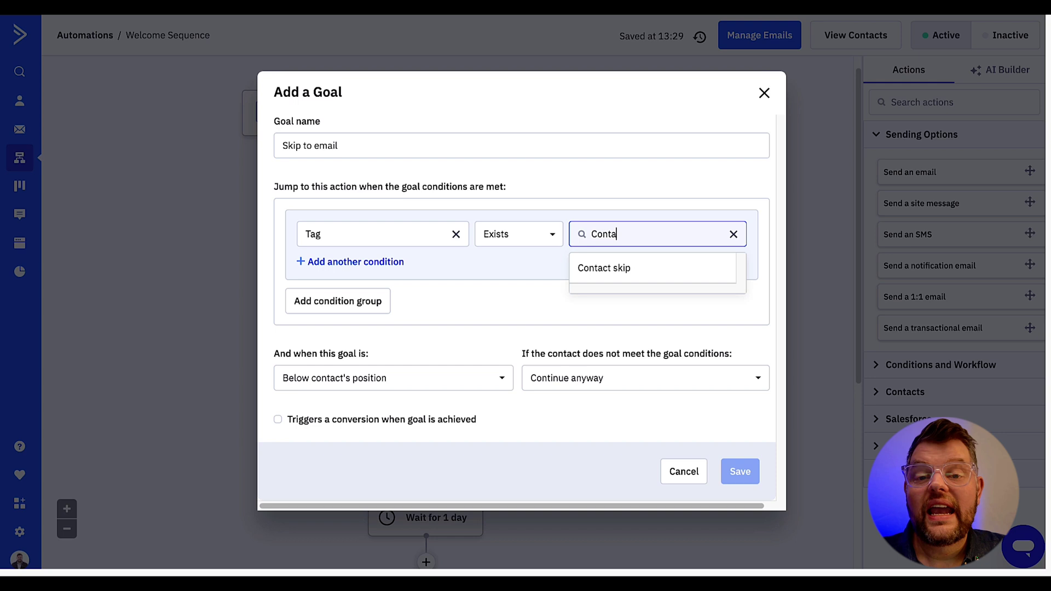
{"action": "type", "text": "ct skip"}
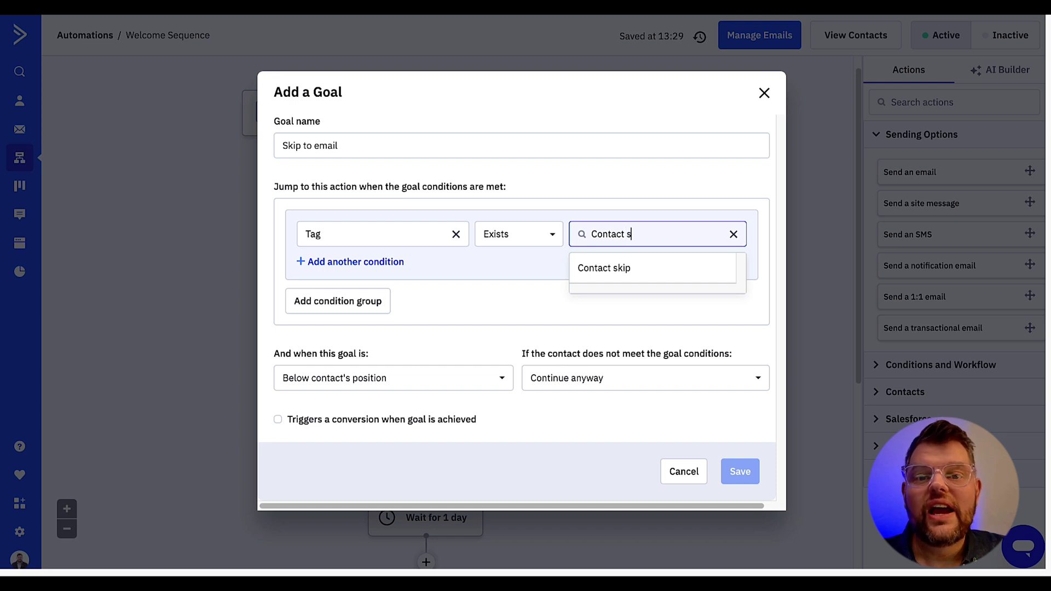
{"action": "left_click", "coordinate": [620, 267]}
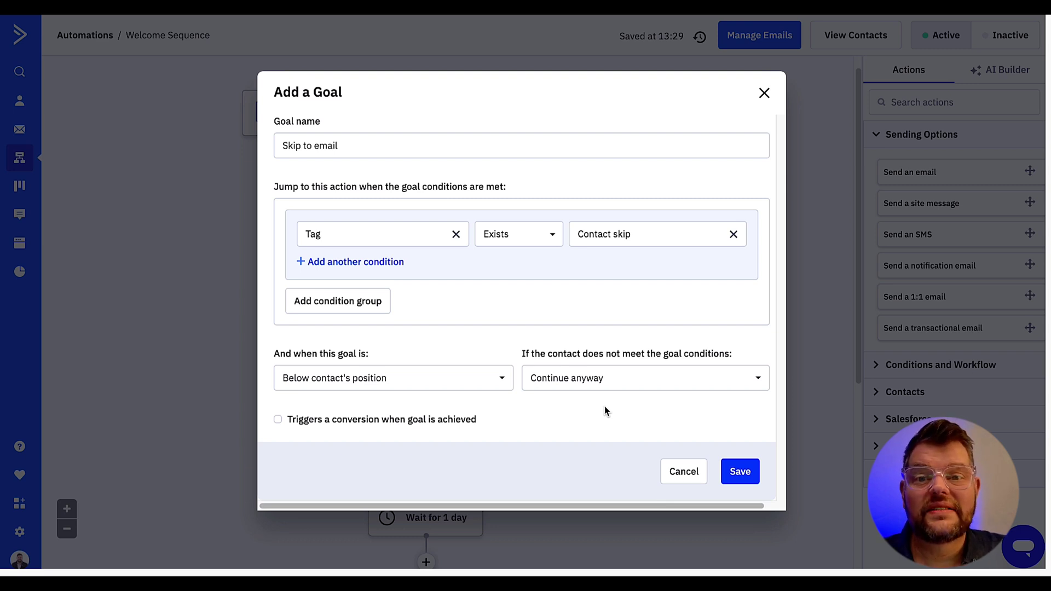
Save the 'Skip to email' goal and return to the Contacts page
{"action": "left_click", "coordinate": [739, 473]}
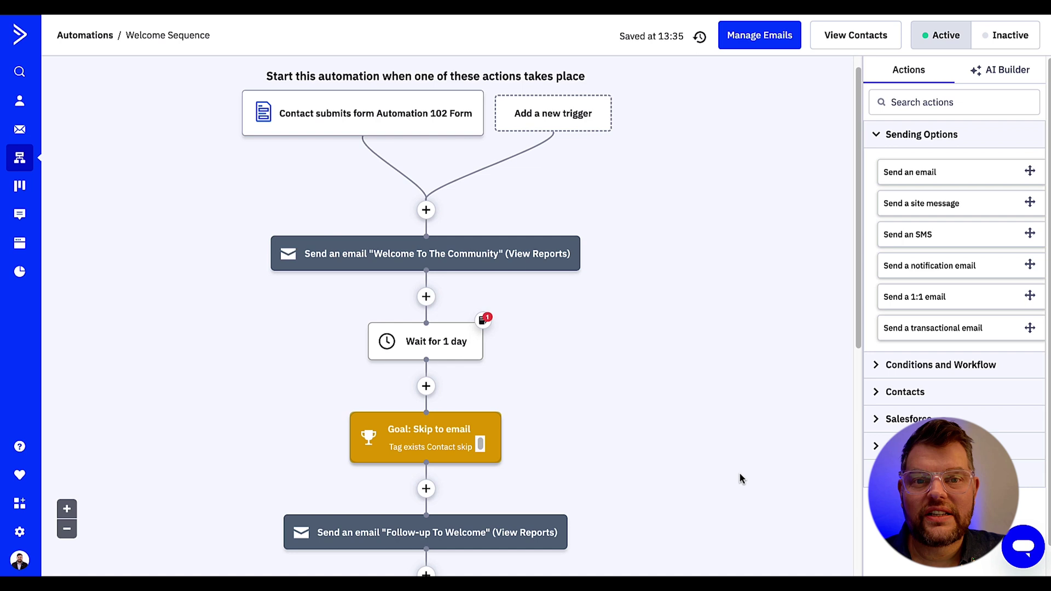
{"action": "mouse_move", "coordinate": [370, 328]}
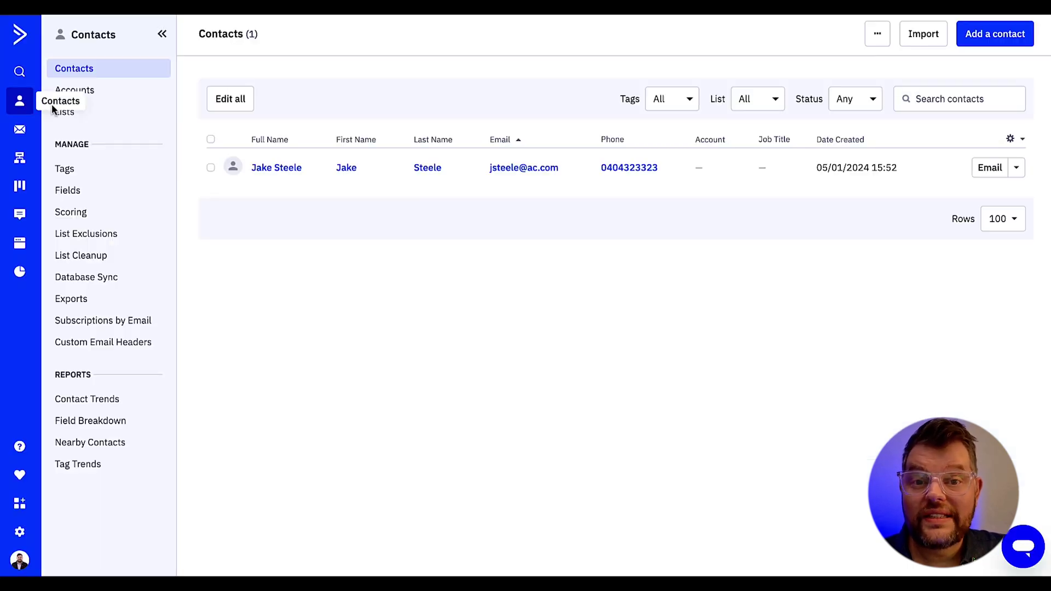
Open the contact's profile and apply the 'Contact skip' tag to it
{"action": "left_click", "coordinate": [274, 169]}
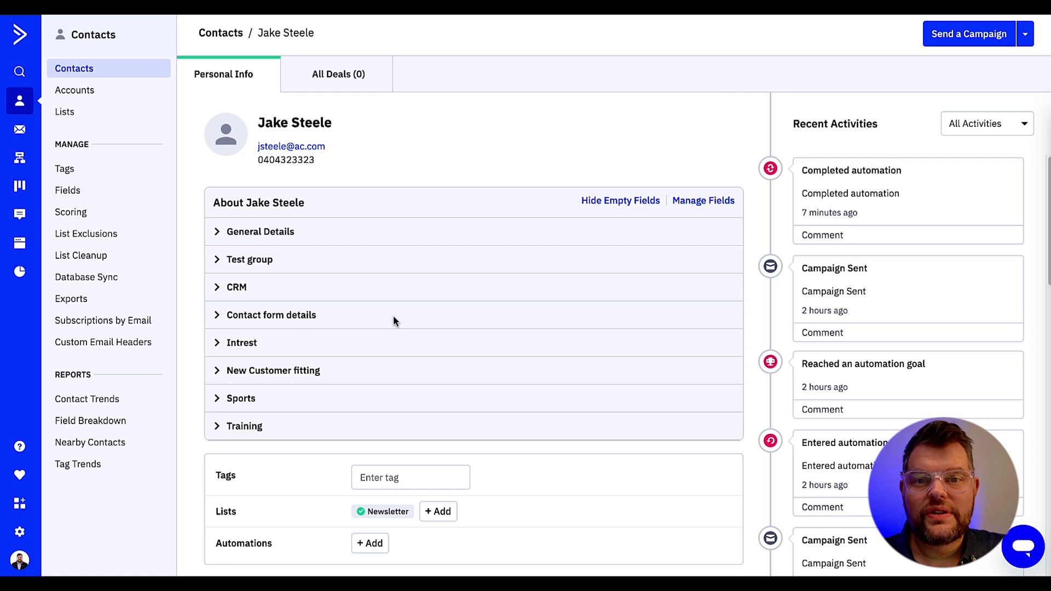
{"action": "scroll", "coordinate": [393, 317], "scroll_direction": "down", "scroll_amount": 2}
{"action": "scroll", "coordinate": [393, 320], "scroll_direction": "down", "scroll_amount": 2}
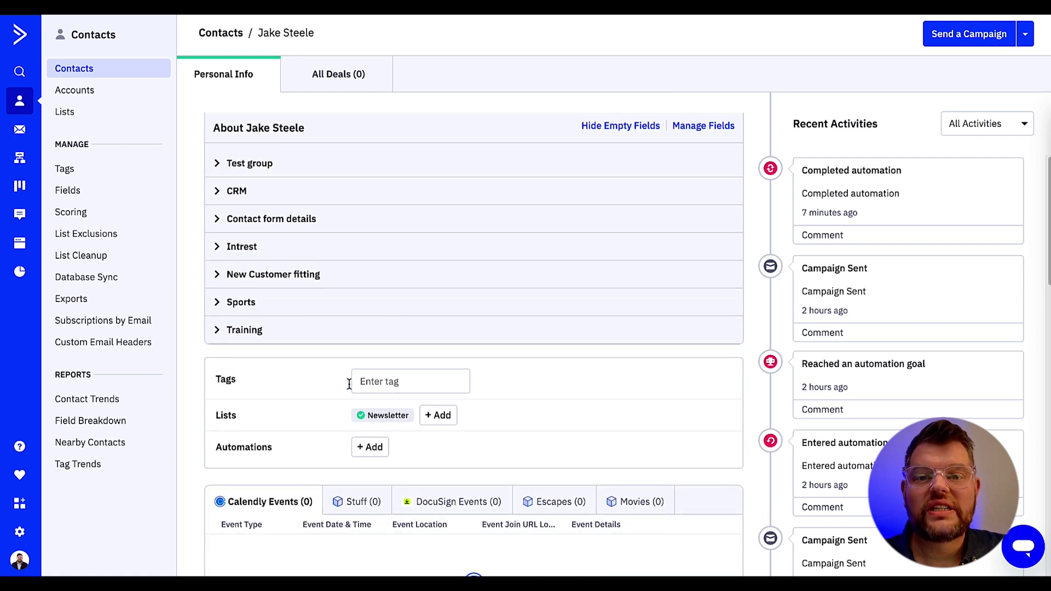
{"action": "left_click", "coordinate": [379, 379]}
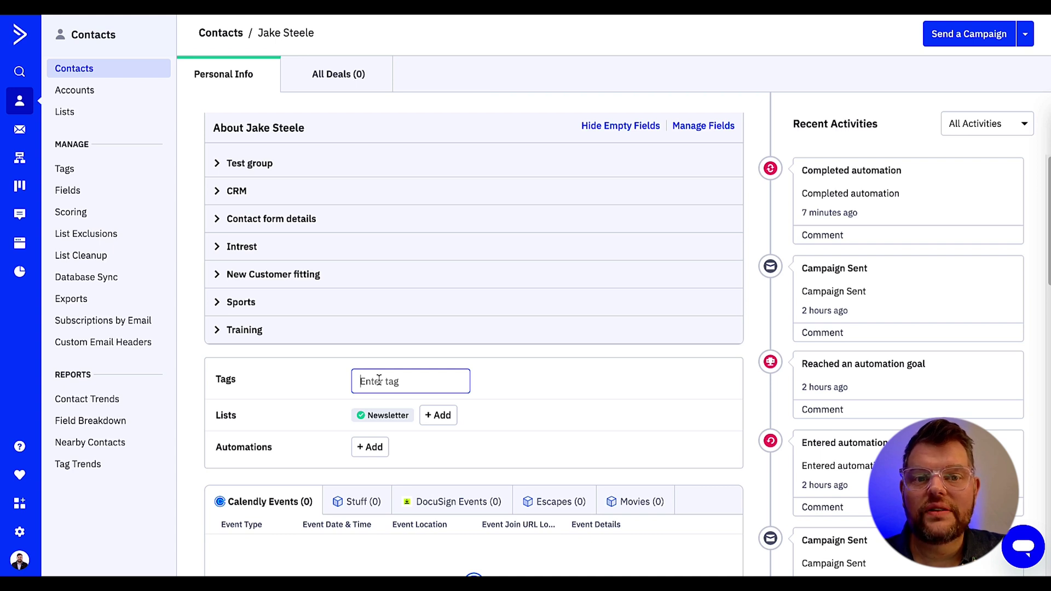
{"action": "type", "text": "Contact skip"}
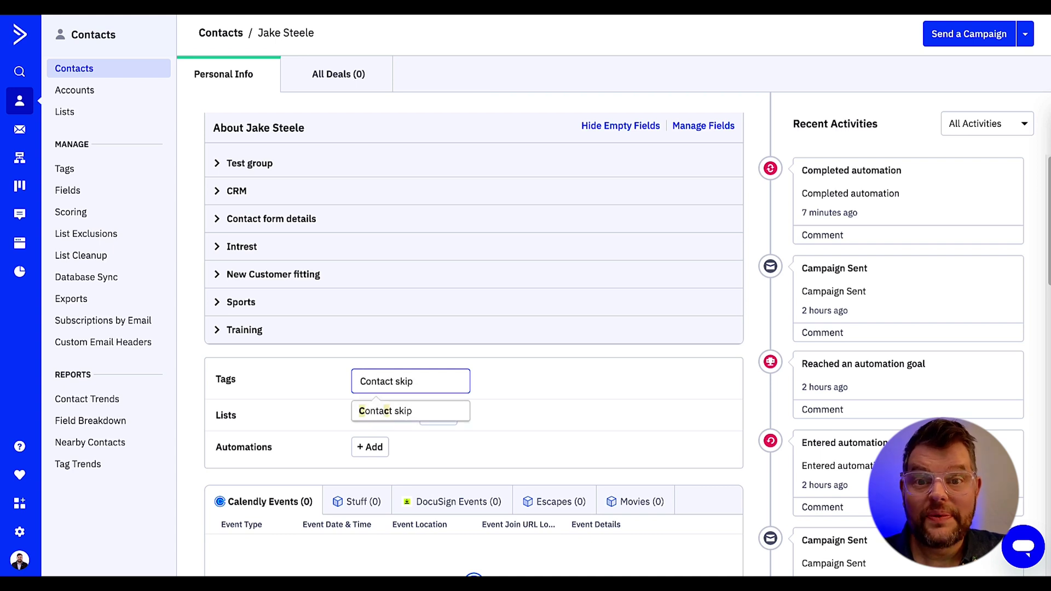
{"action": "left_click", "coordinate": [387, 410]}
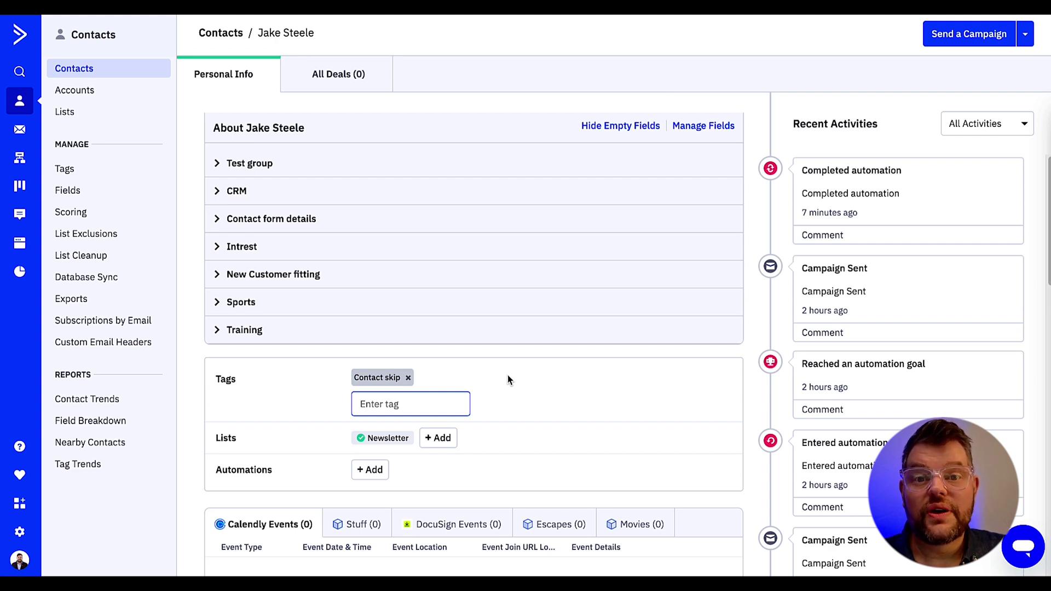
Enroll the contact in the Welcome Sequence automation from their profile
{"action": "left_click", "coordinate": [376, 471]}
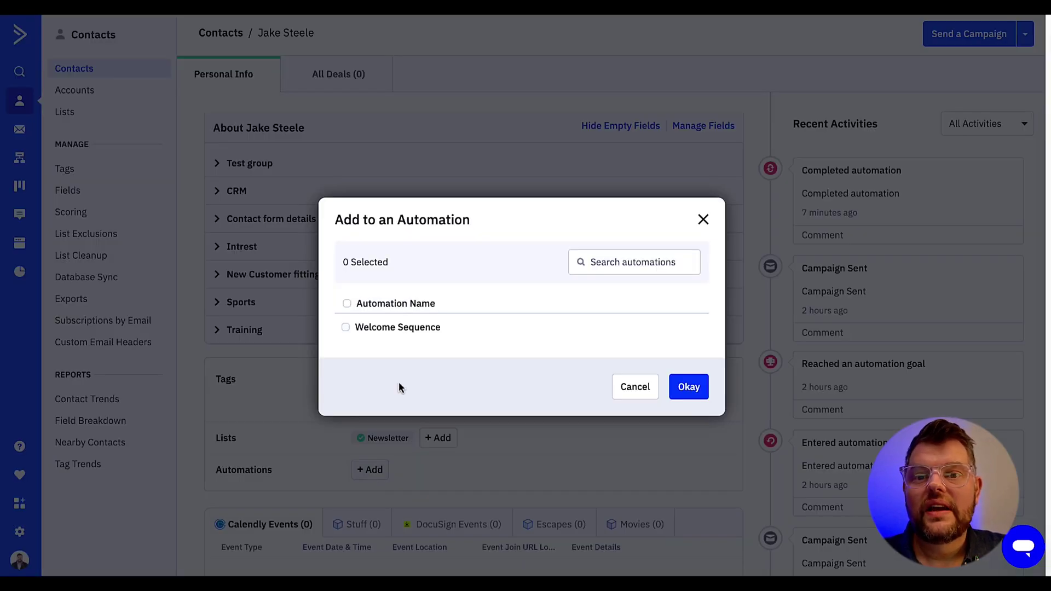
{"action": "left_click", "coordinate": [346, 330]}
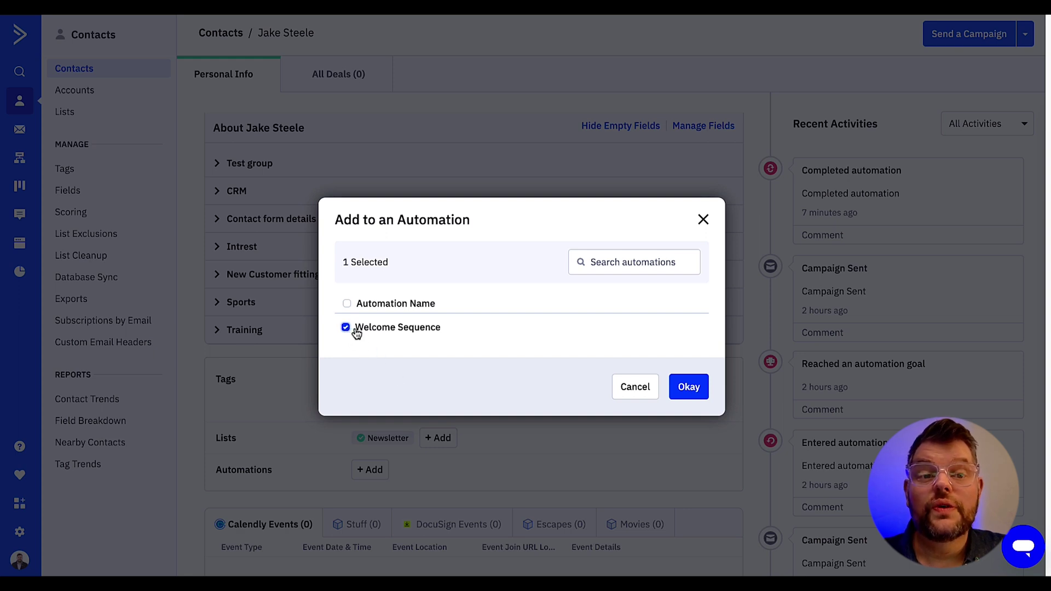
{"action": "left_click", "coordinate": [687, 392]}
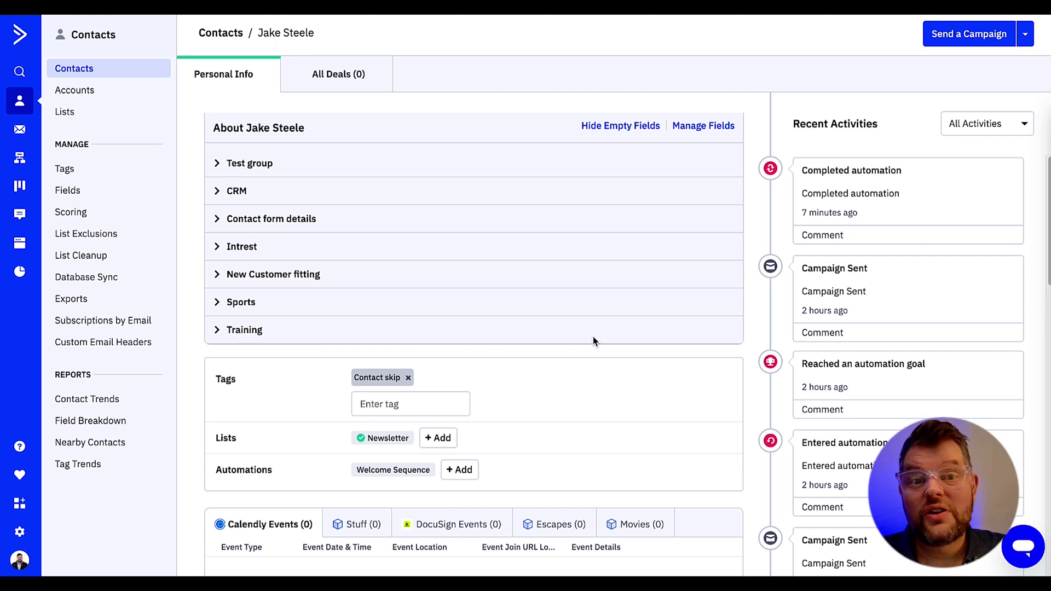
Open the contact's Welcome Sequence run details and its History View path
{"action": "mouse_move", "coordinate": [377, 475]}
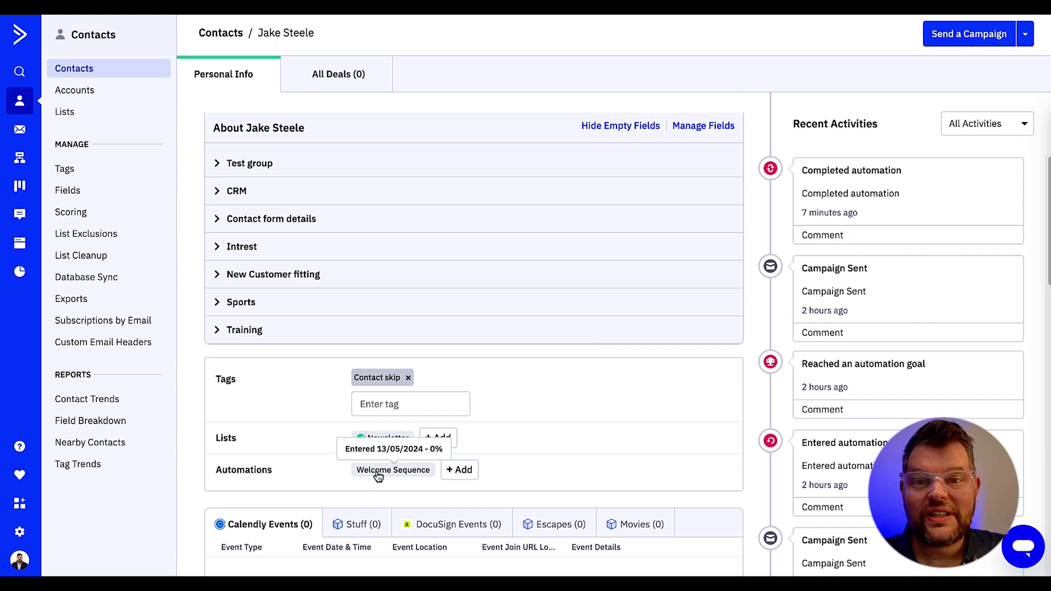
{"action": "left_click", "coordinate": [394, 471]}
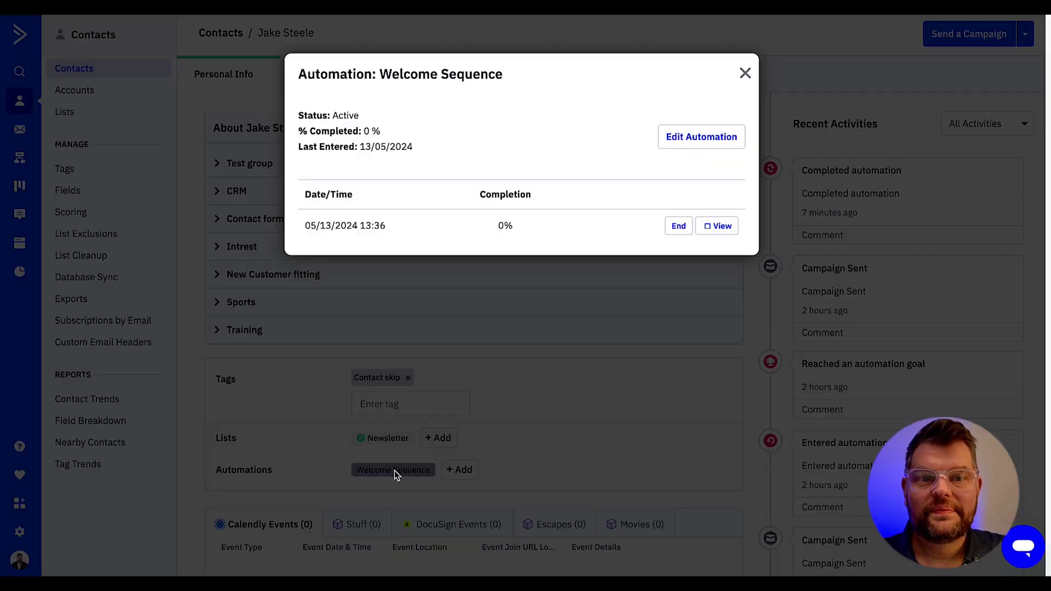
{"action": "left_click", "coordinate": [713, 226]}
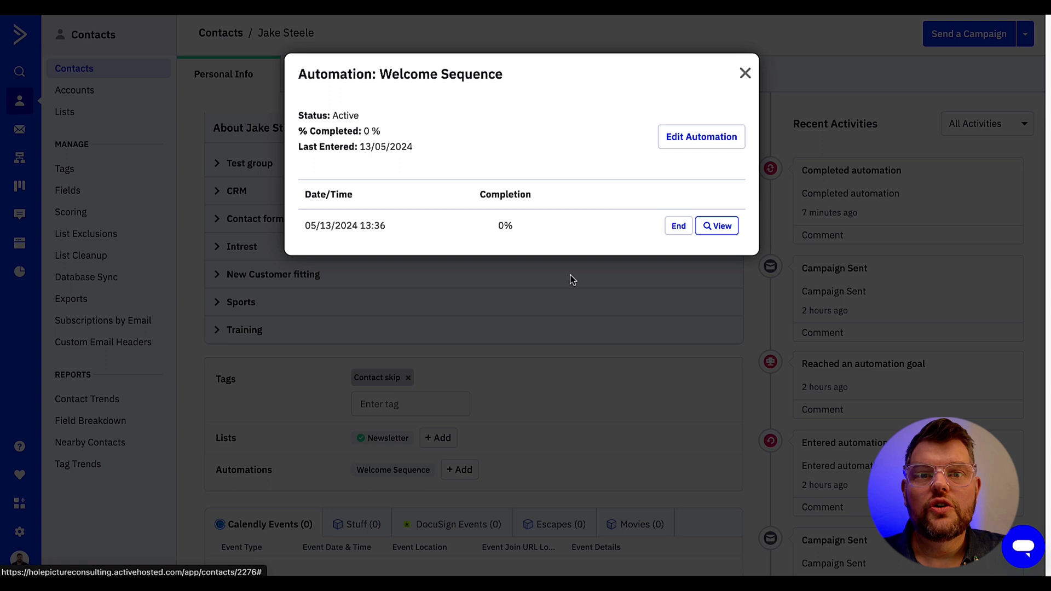